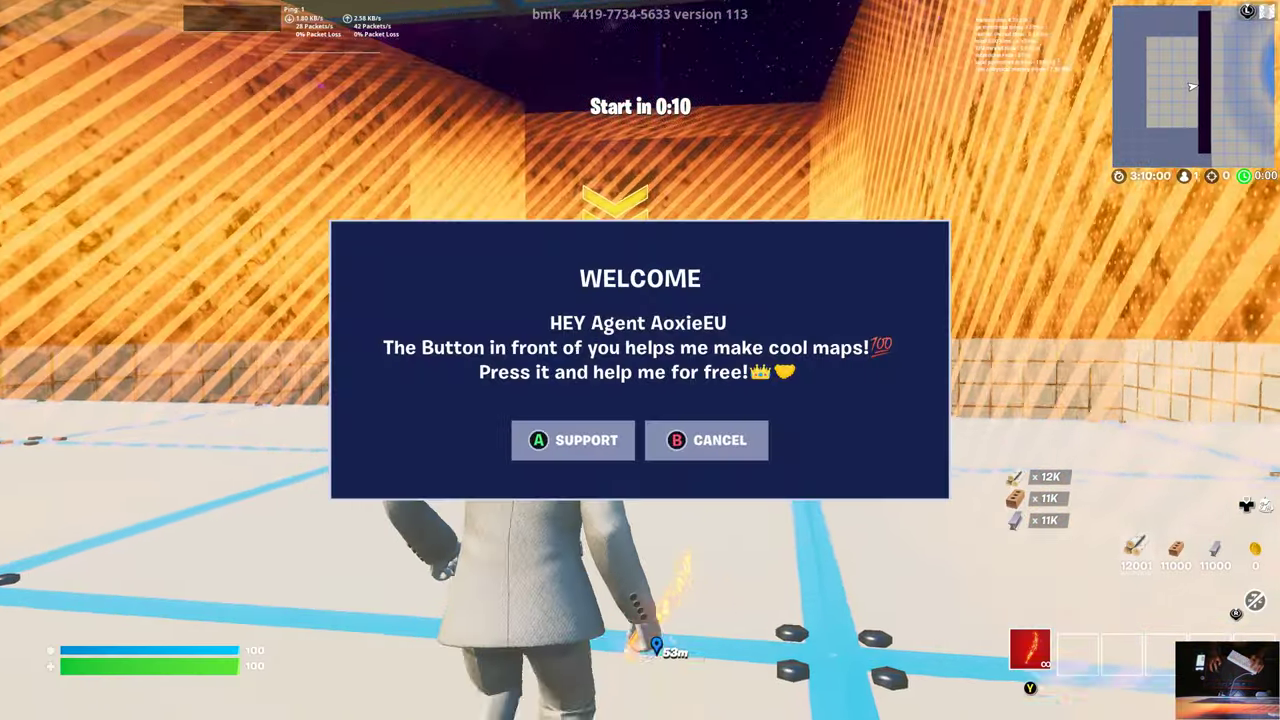
Step: Choose to support the map creator and enter a creator code in the Support a Creator prompt
{"action": "key", "text": "Return"}
{"action": "key", "text": "e"}
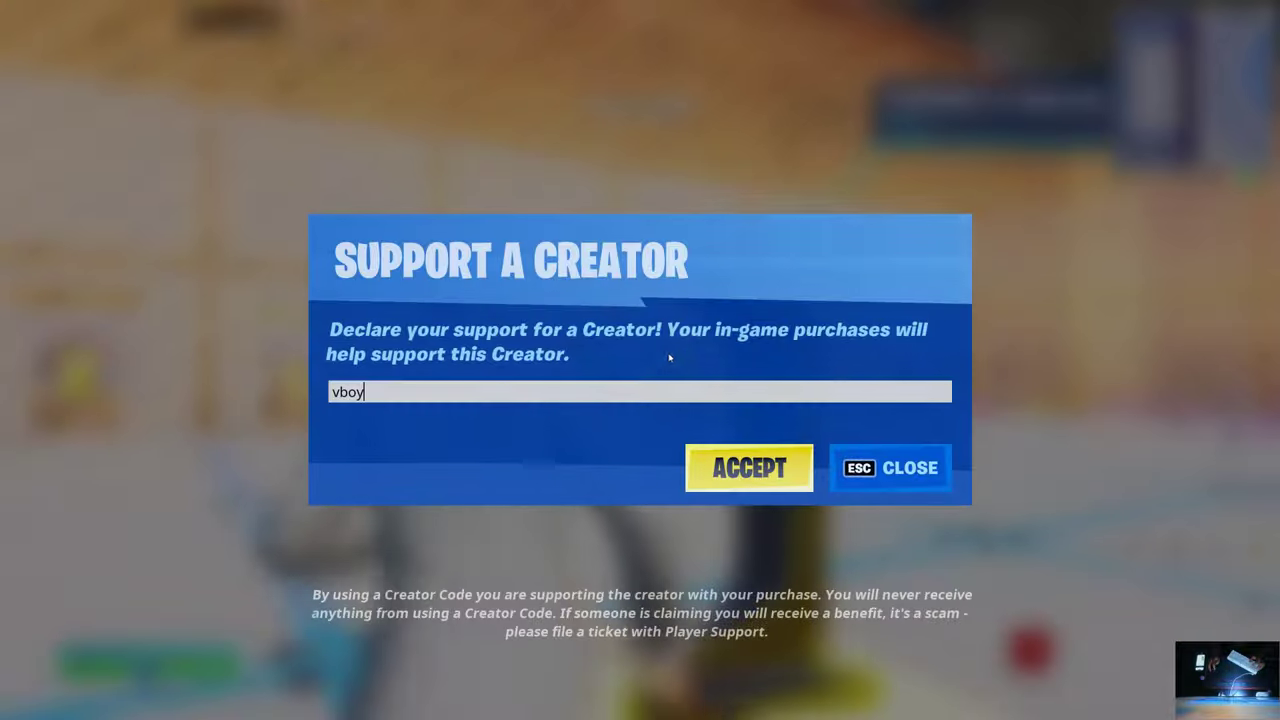
Step: Accept the creator code, then run to the vending machines and collect materials
{"action": "left_click", "coordinate": [748, 467]}
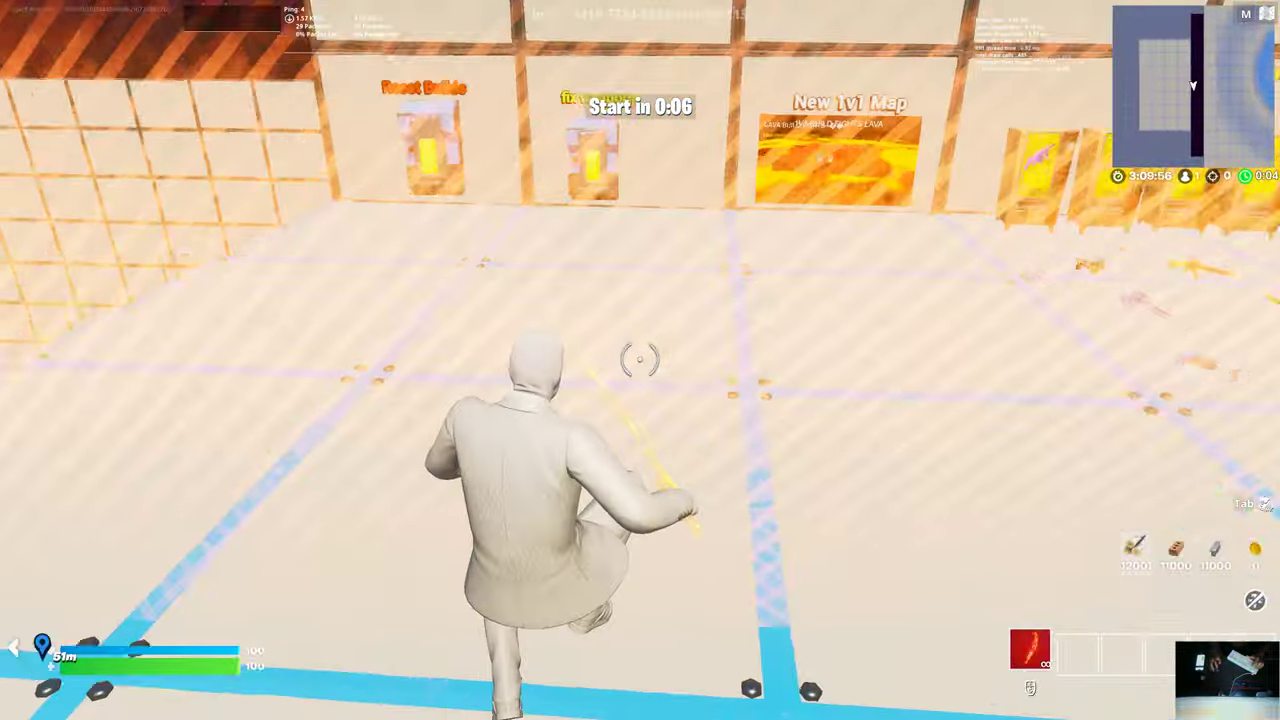
{"action": "left_click_drag", "start_coordinate": [640, 360], "coordinate": [640, 360]}
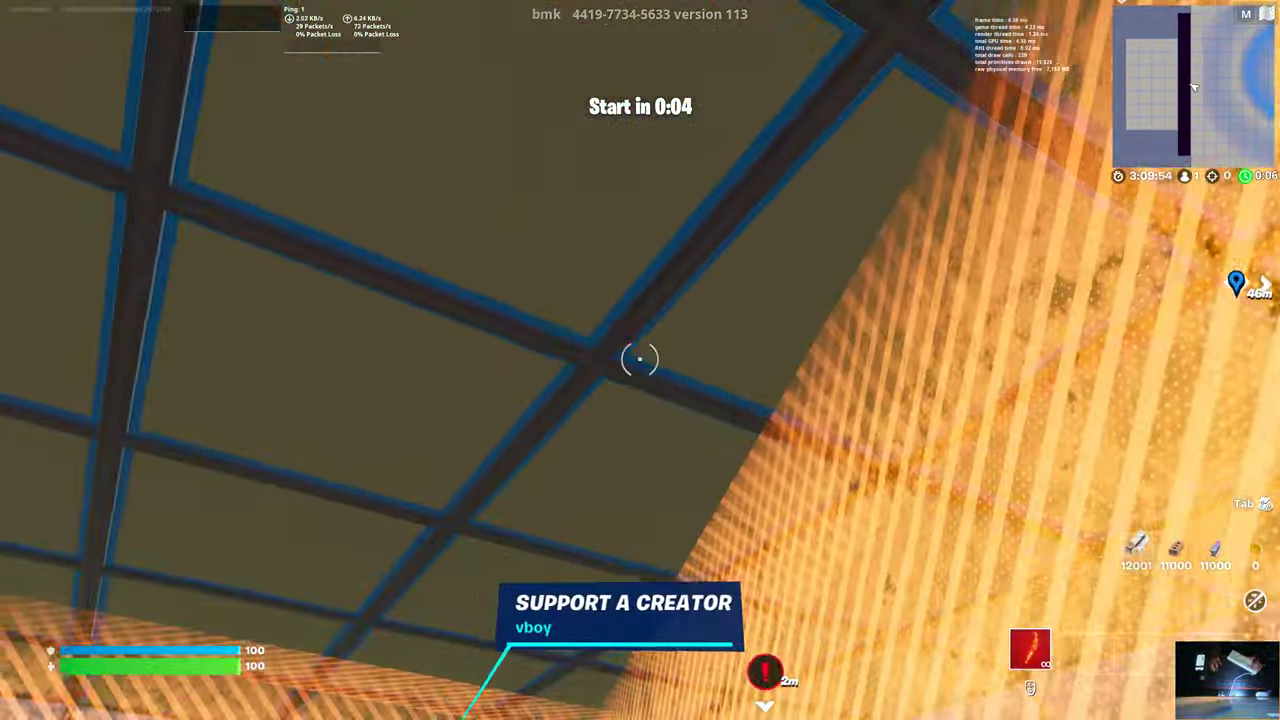
{"action": "key", "text": "w"}
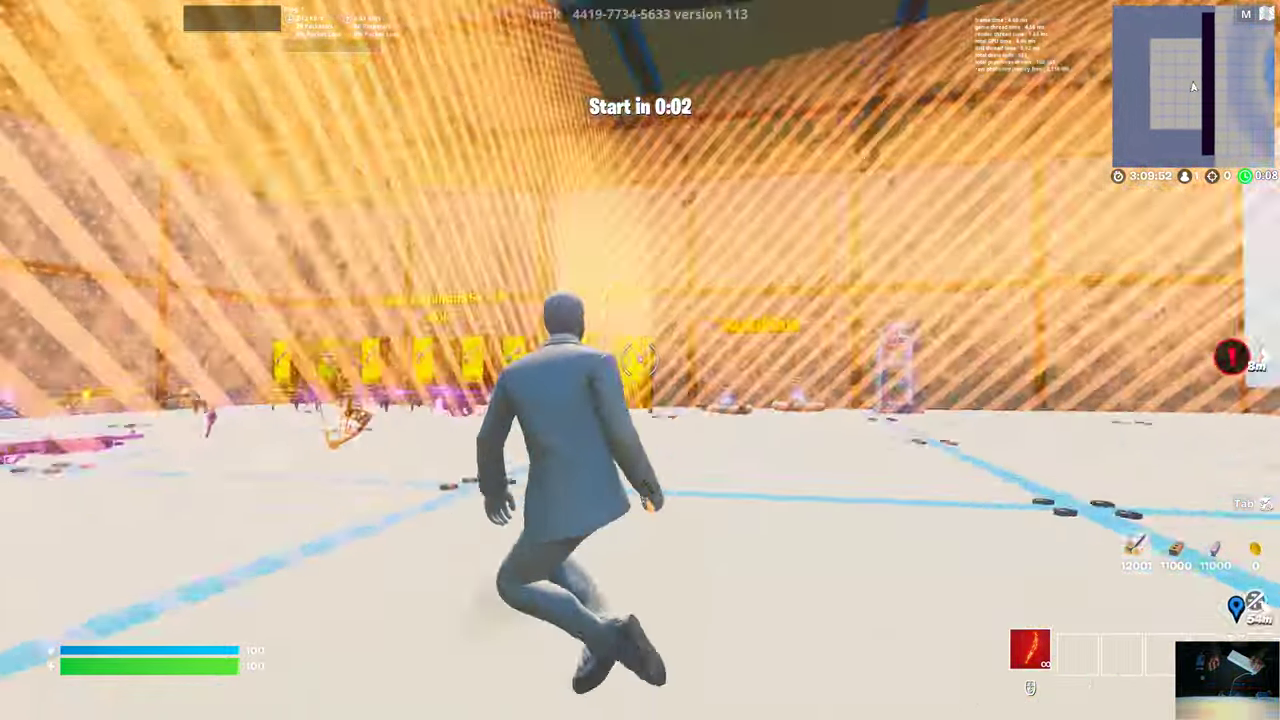
{"action": "key", "text": "w"}
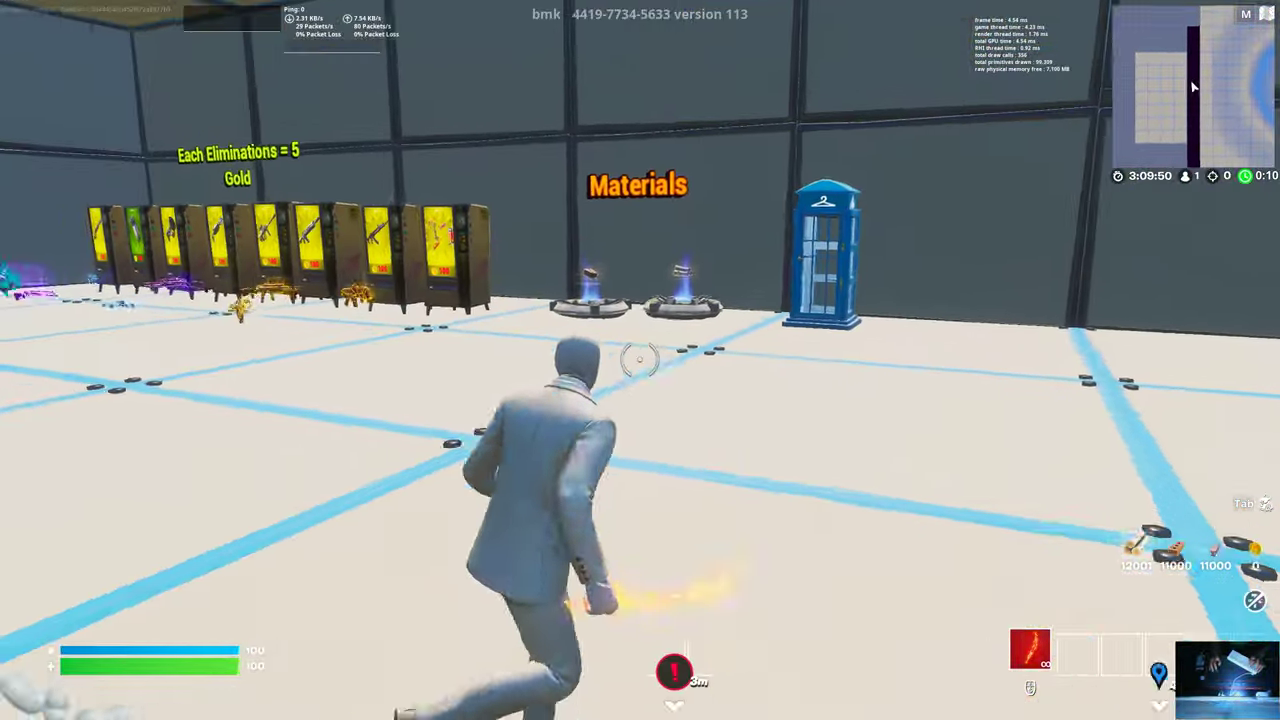
{"action": "key", "text": "w"}
{"action": "key", "text": "e"}
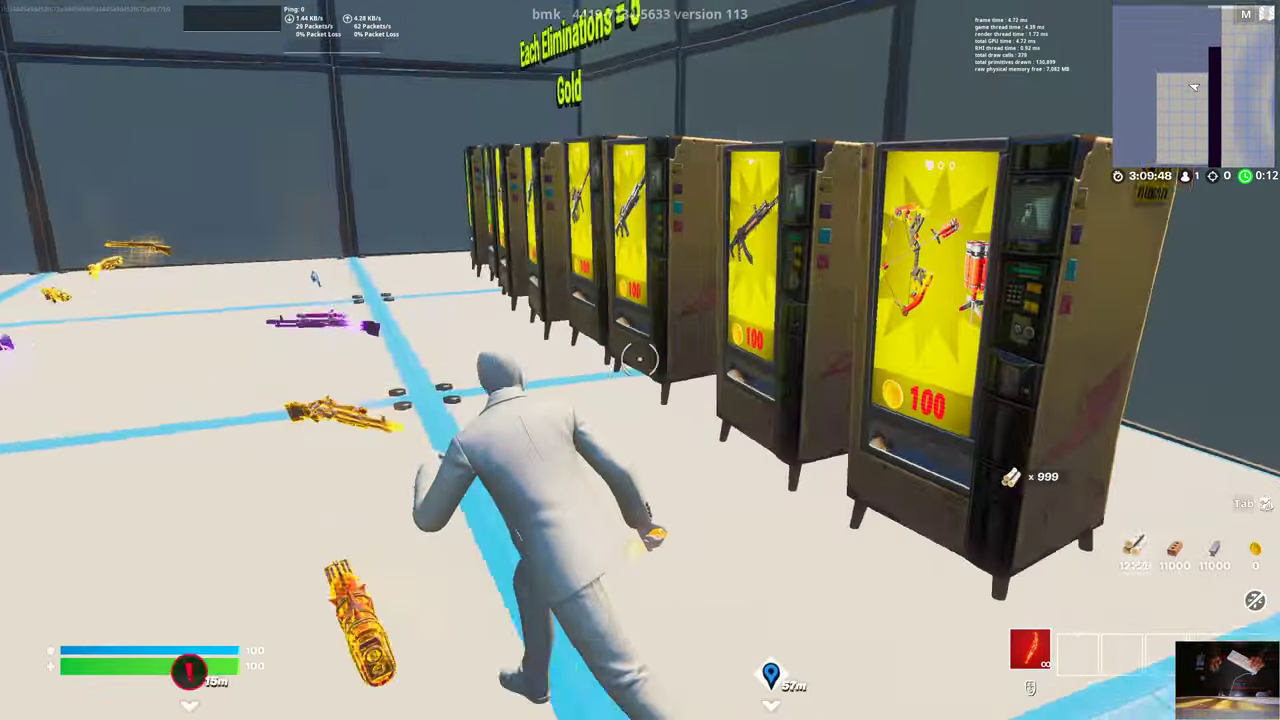
Step: Leave the vending machines and run past the dropped weapons across the large tiled room
{"action": "key", "text": "w"}
{"action": "key", "text": "e"}
{"action": "key", "text": "w"}
{"action": "key", "text": "w"}
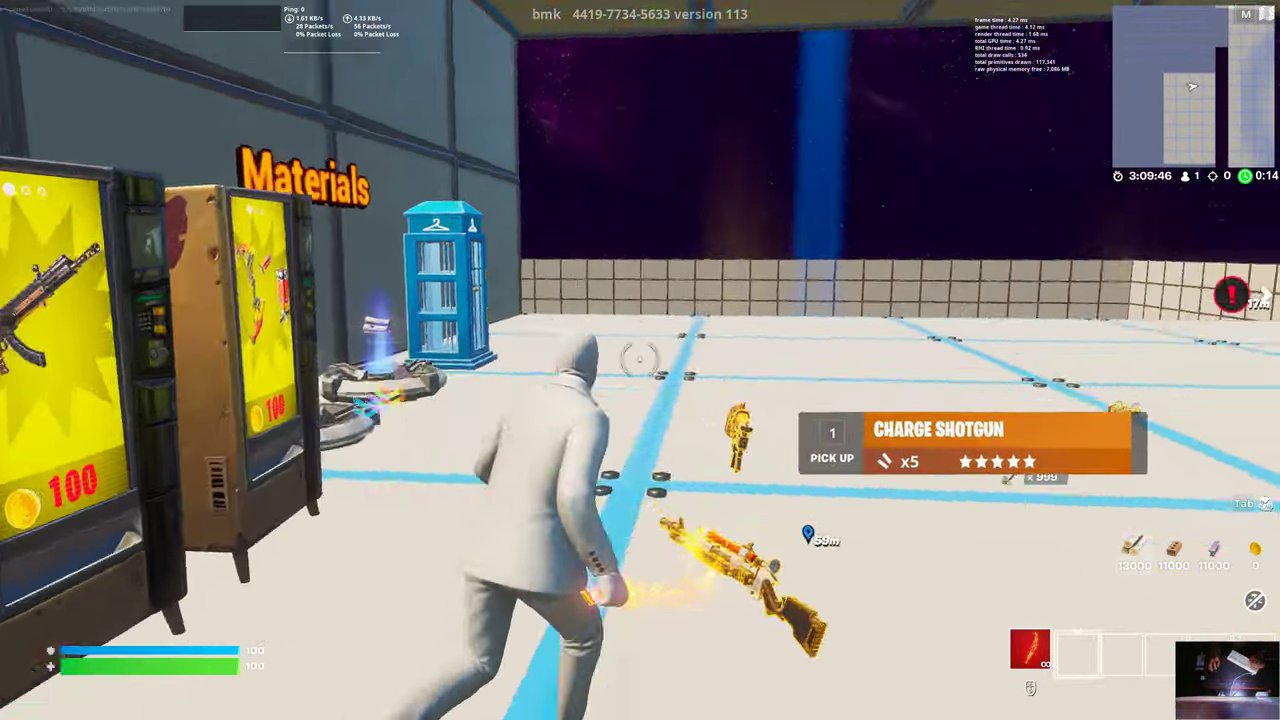
{"action": "key", "text": "w"}
{"action": "key", "text": "w"}
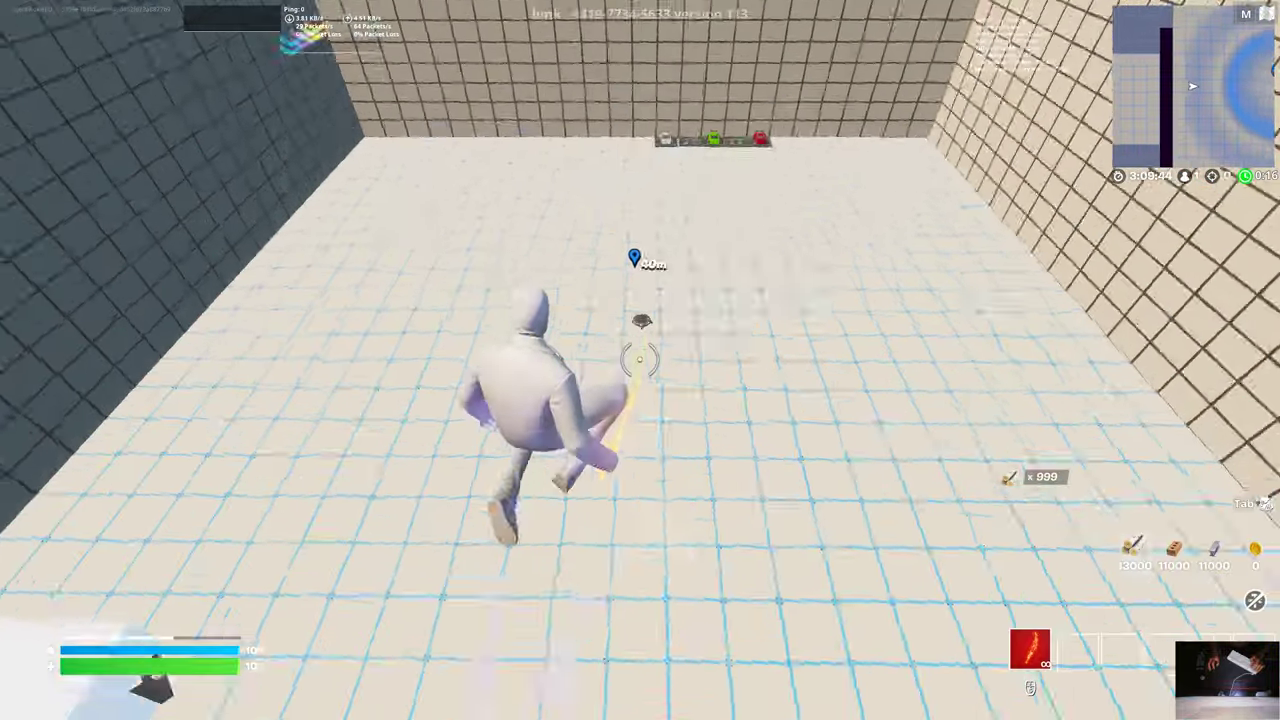
Step: Swing the pickaxe and place the first two wooden builds while running
{"action": "key", "text": "w"}
{"action": "left_click", "coordinate": [640, 360]}
{"action": "key", "text": "w"}
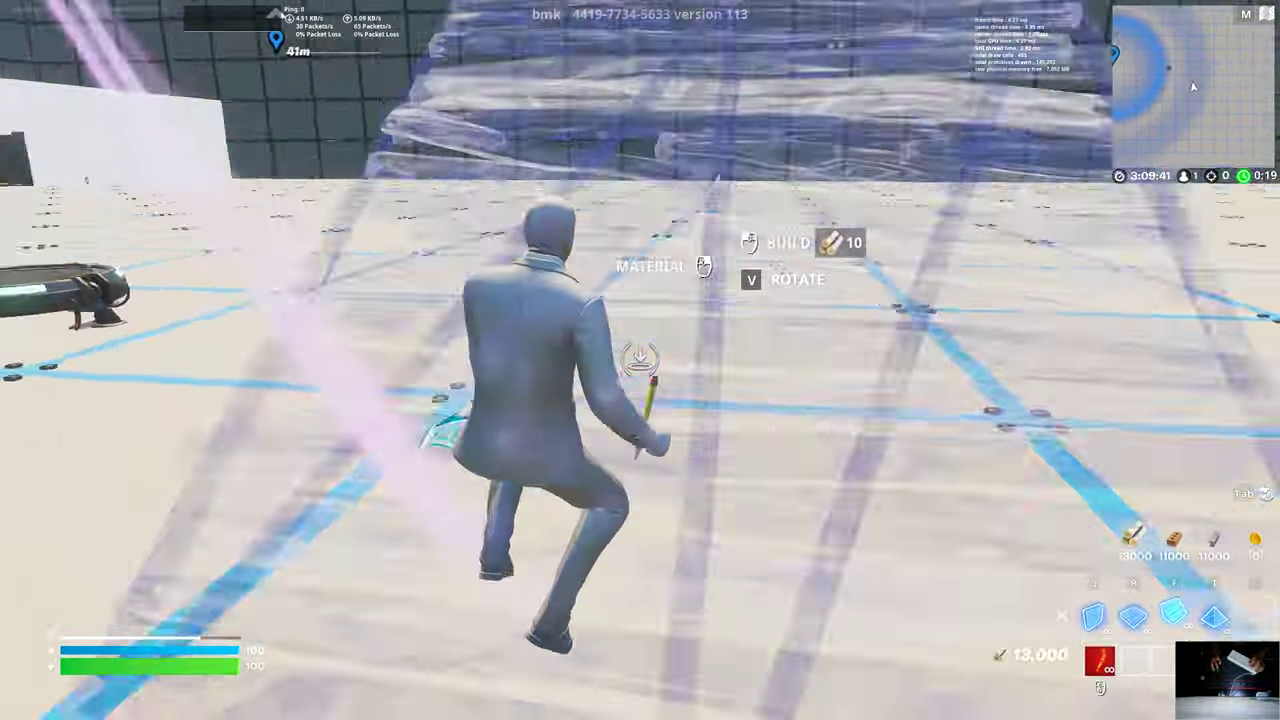
{"action": "left_click", "coordinate": [640, 360]}
{"action": "key", "text": "w"}
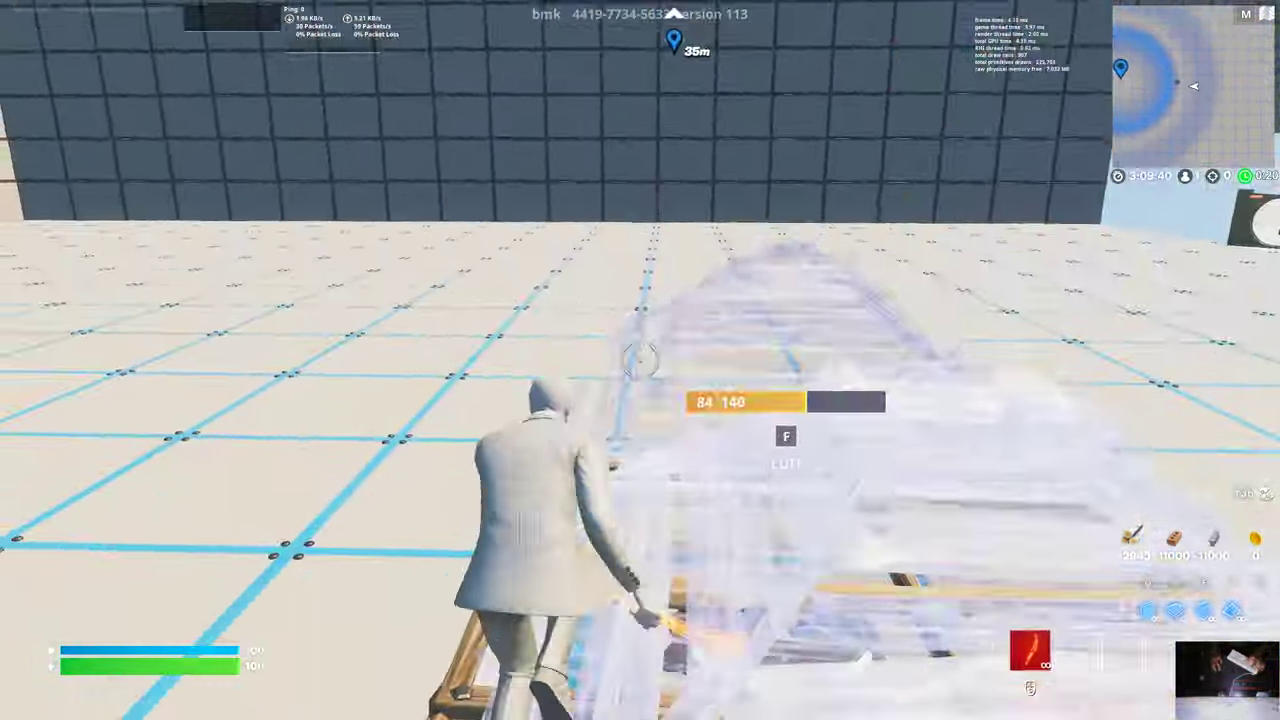
{"action": "left_click", "coordinate": [640, 360]}
Step: Edit a wooden wall into an opening, add a floor, and move through it
{"action": "key", "text": "f"}
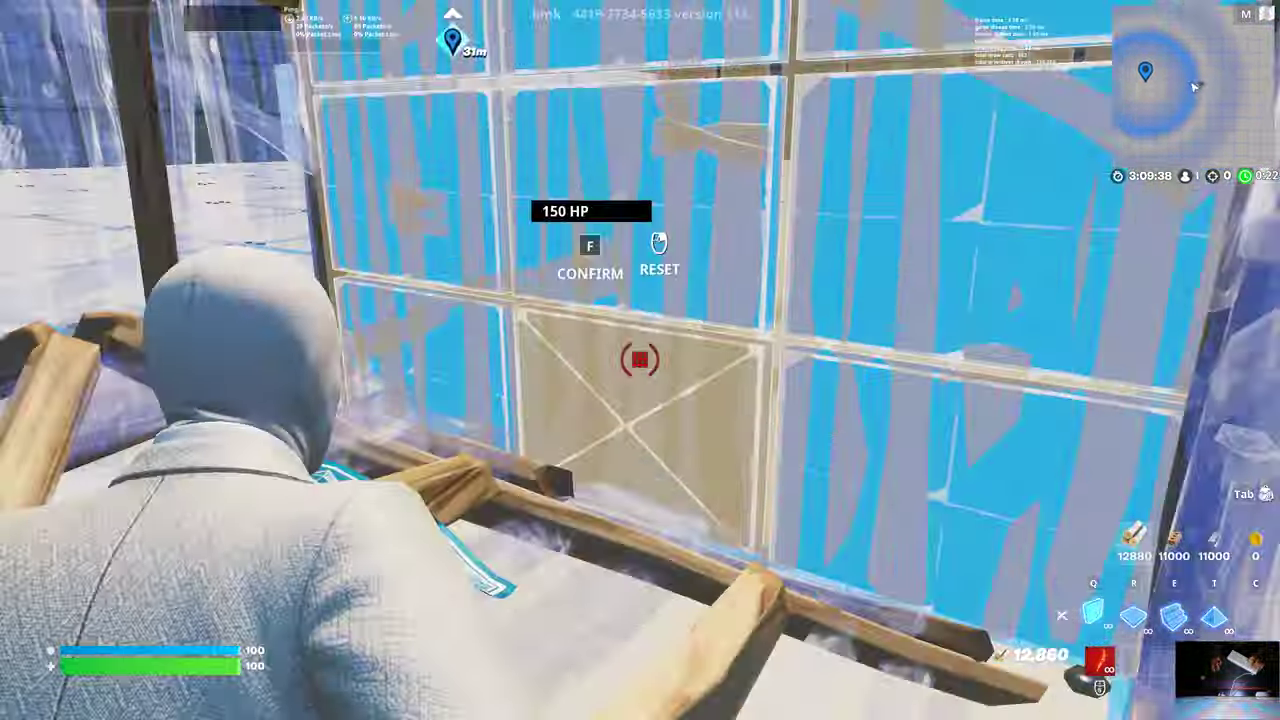
{"action": "left_click", "coordinate": [640, 360]}
{"action": "key", "text": "w"}
{"action": "key", "text": "w"}
{"action": "left_click", "coordinate": [640, 360]}
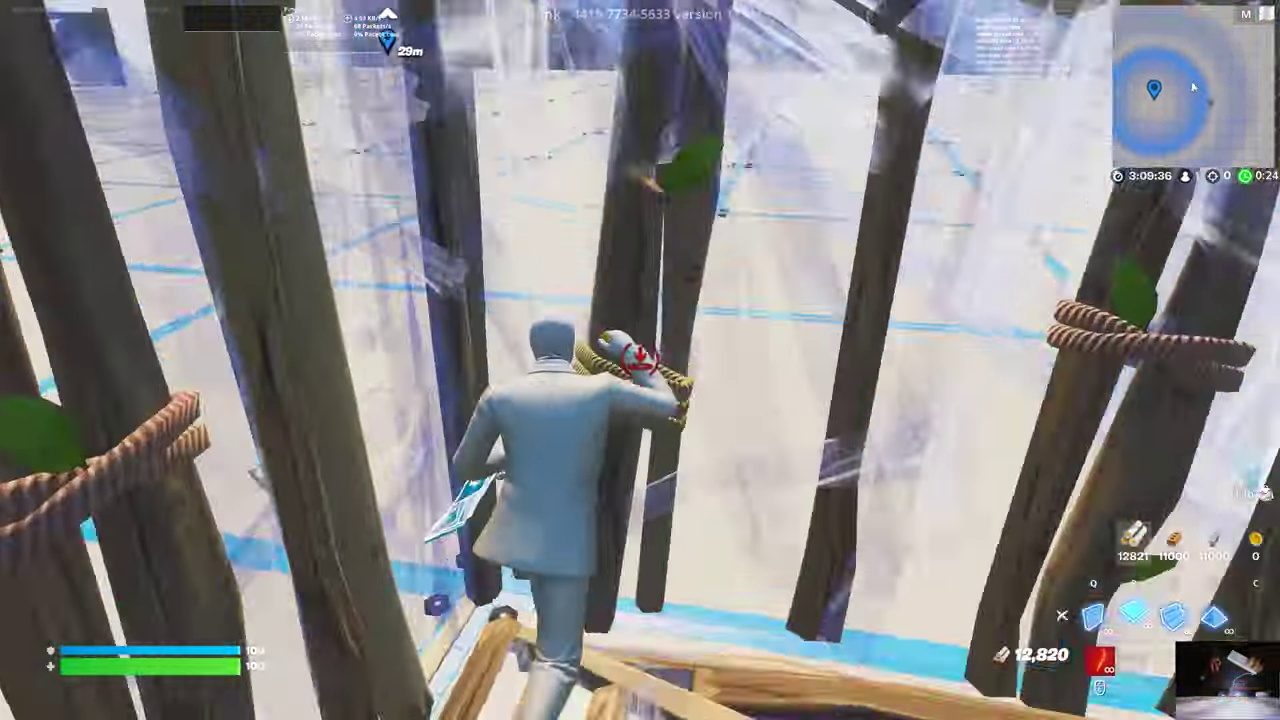
{"action": "key", "text": "w"}
Step: Place more wooden pieces and a wall, then edit a floor piece
{"action": "left_click", "coordinate": [640, 360]}
{"action": "key", "text": "w"}
{"action": "key", "text": "q"}
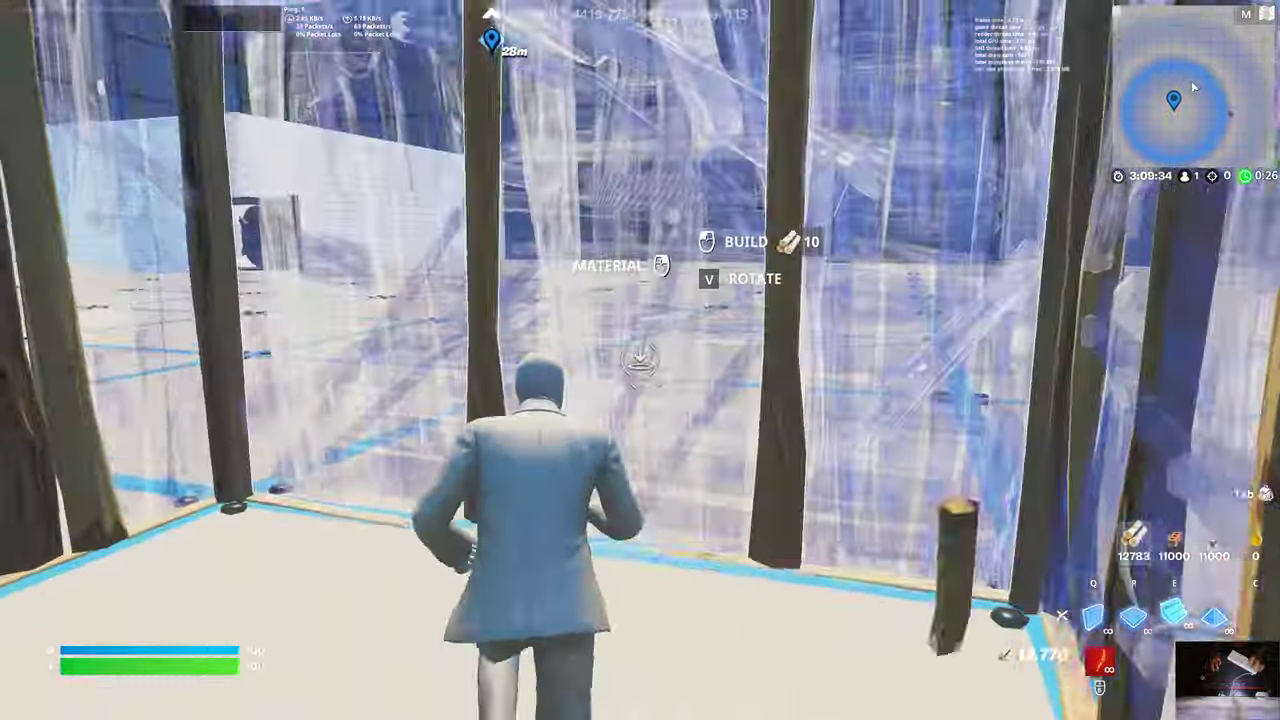
{"action": "key", "text": "g"}
{"action": "left_click", "coordinate": [640, 360]}
{"action": "key", "text": "g"}
{"action": "left_click", "coordinate": [640, 360]}
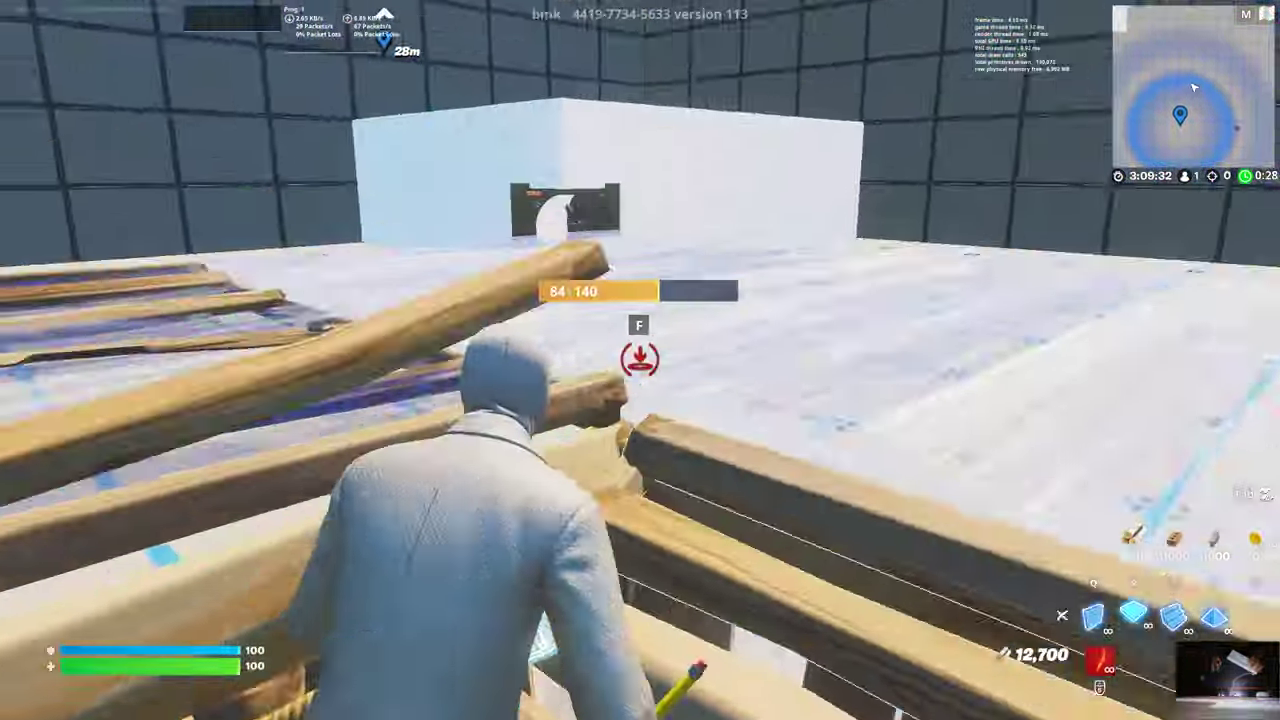
{"action": "key", "text": "g"}
Step: Box the character in with wooden pieces while moving over the structures
{"action": "key", "text": "w"}
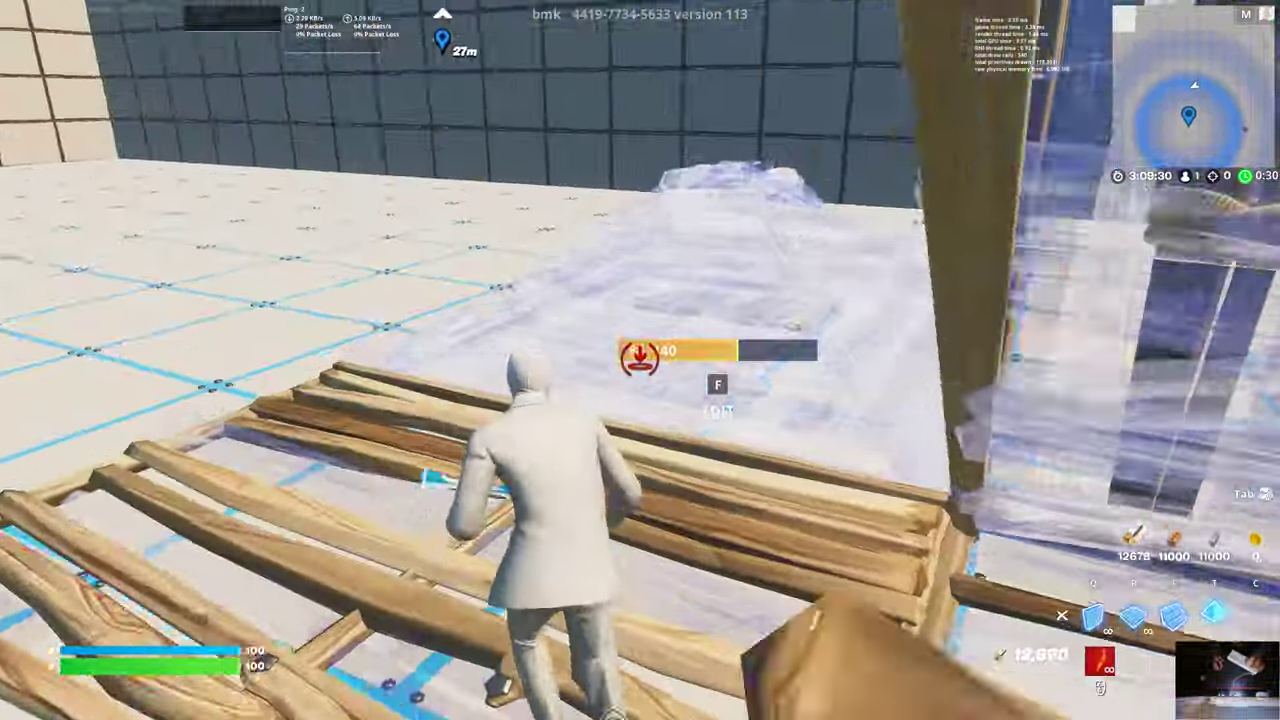
{"action": "key", "text": "w"}
{"action": "key", "text": "q"}
{"action": "key", "text": "w"}
{"action": "left_click", "coordinate": [640, 360]}
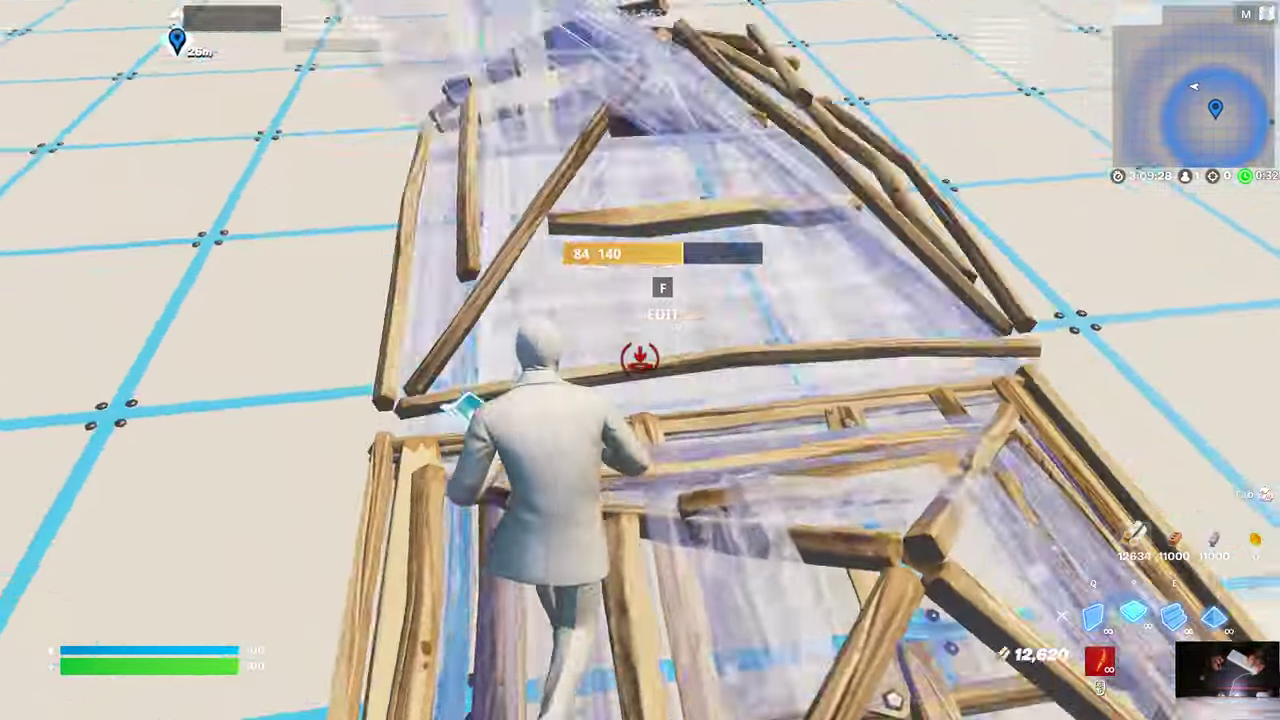
{"action": "key", "text": "w"}
{"action": "key", "text": "w"}
Step: Place another wooden piece and a ramp ahead, then edit a floor piece
{"action": "left_click", "coordinate": [640, 360]}
{"action": "key", "text": "w"}
{"action": "left_click", "coordinate": [640, 360]}
{"action": "key", "text": "w"}
{"action": "key", "text": "w"}
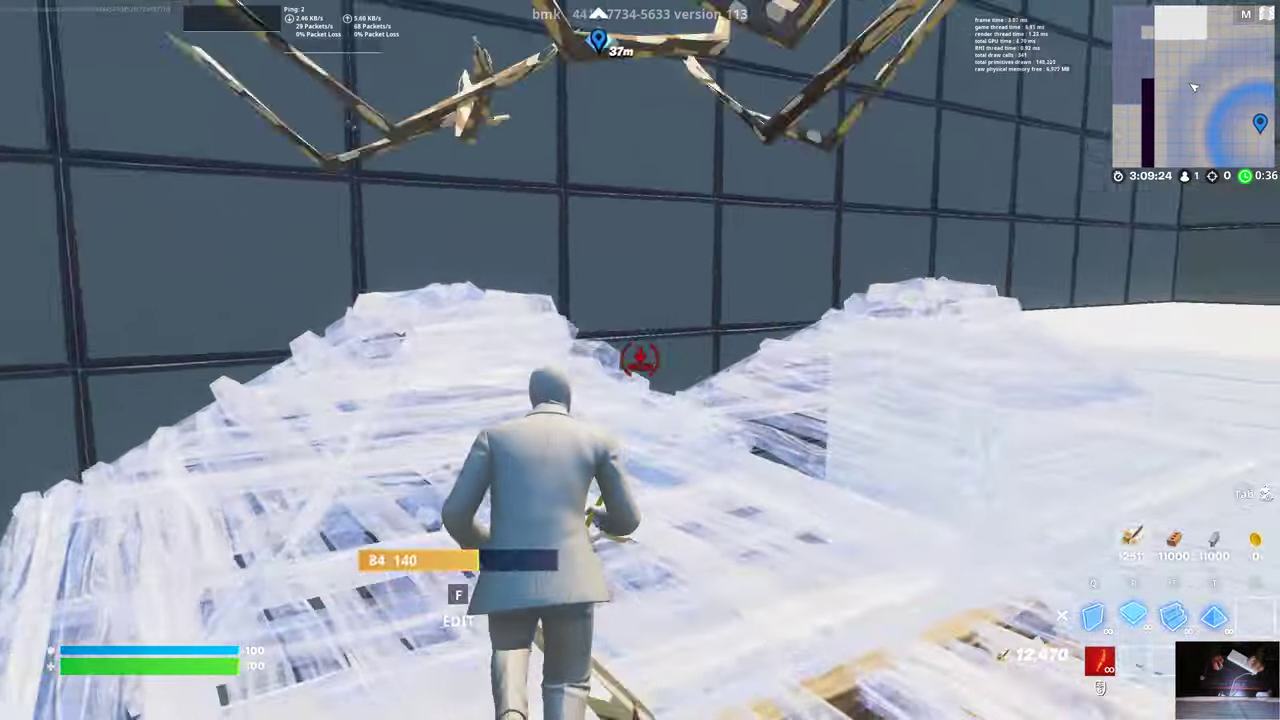
{"action": "key", "text": "w"}
{"action": "key", "text": "f"}
{"action": "key", "text": "f"}
Step: Break through a wall section with the pickaxe to reach the brick corner
{"action": "key", "text": "w"}
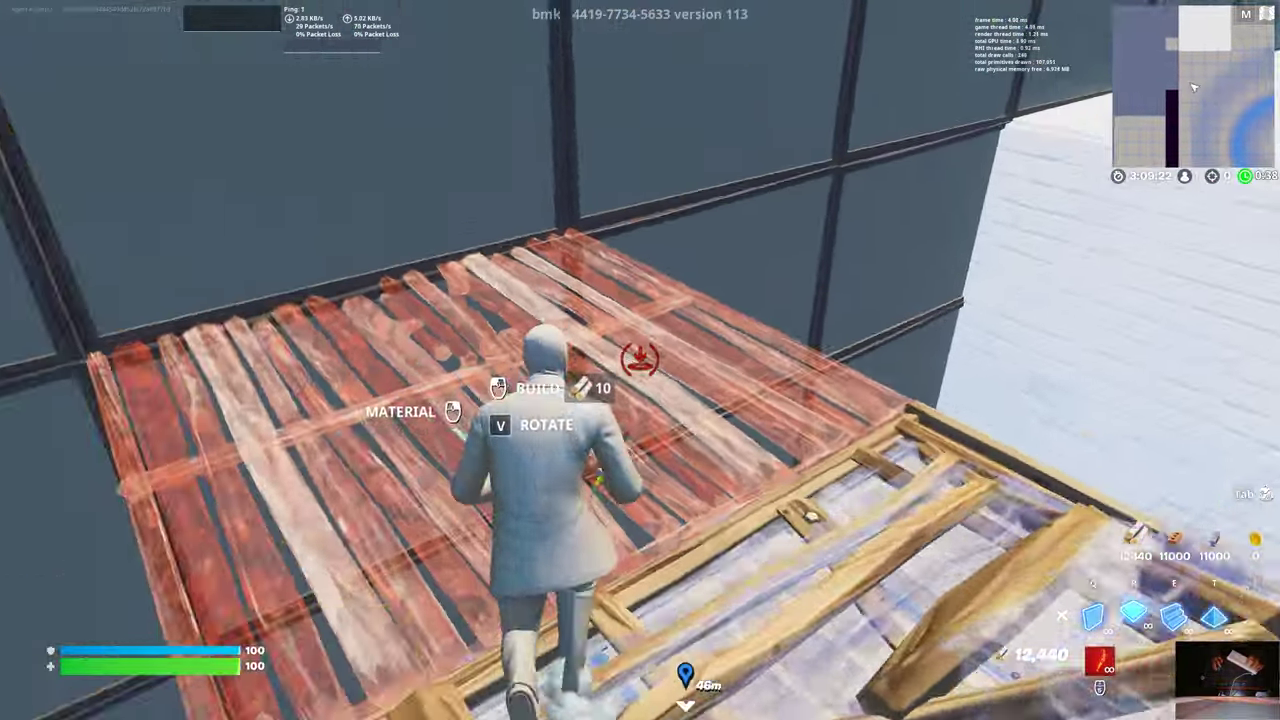
{"action": "key", "text": "1"}
{"action": "left_click", "coordinate": [640, 360]}
Step: Claim the Secret Room XP reward, hit the wooden builds, and bounce on the launch pad
{"action": "key", "text": "w"}
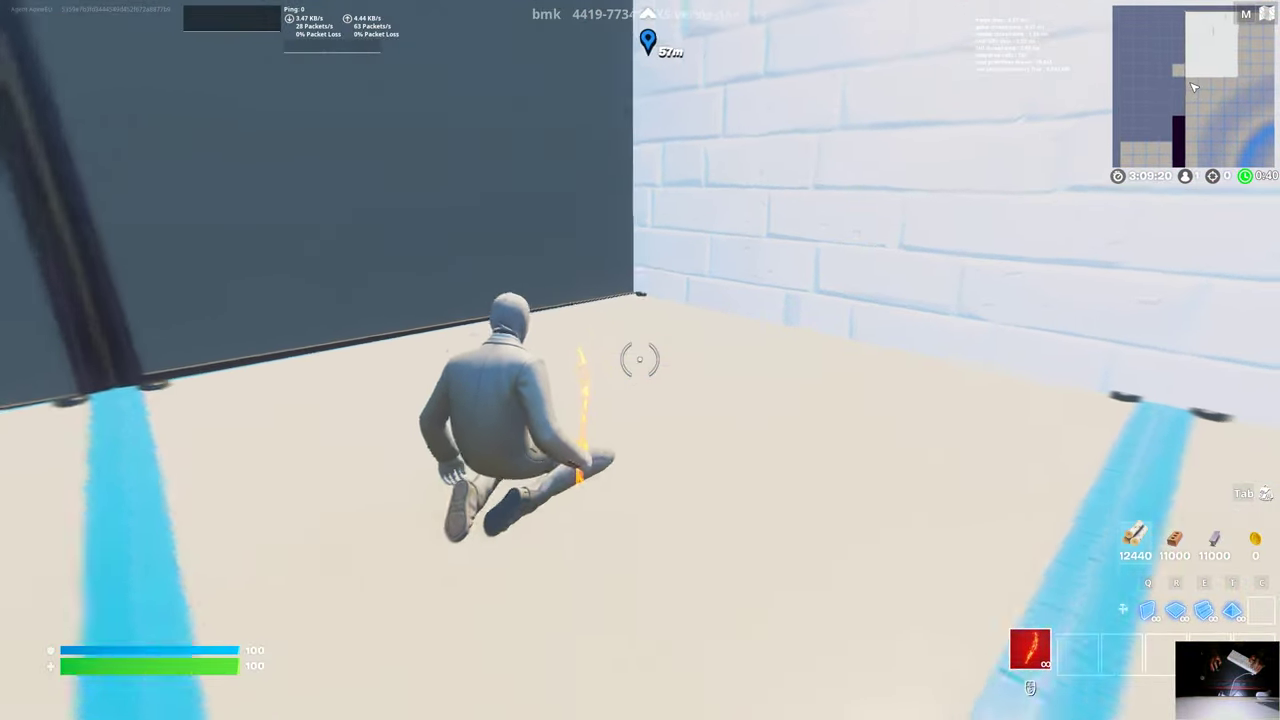
{"action": "key", "text": "w"}
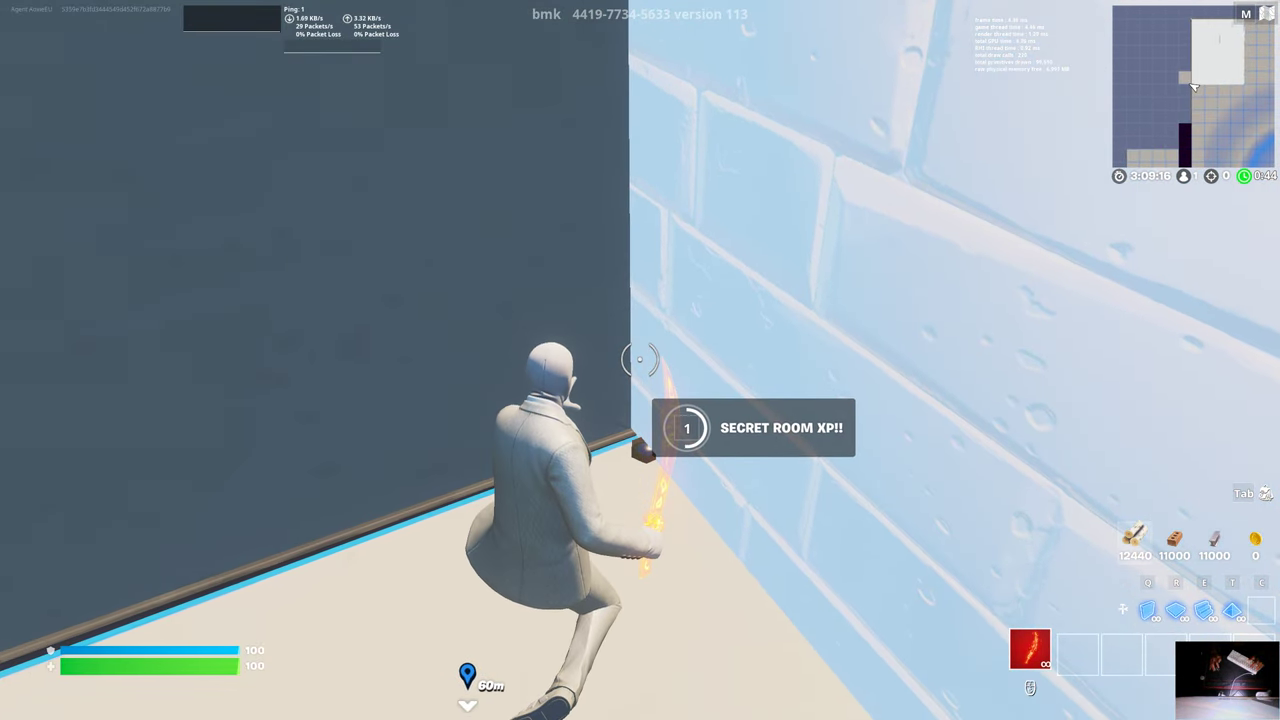
{"action": "key", "text": "e"}
{"action": "key", "text": "e"}
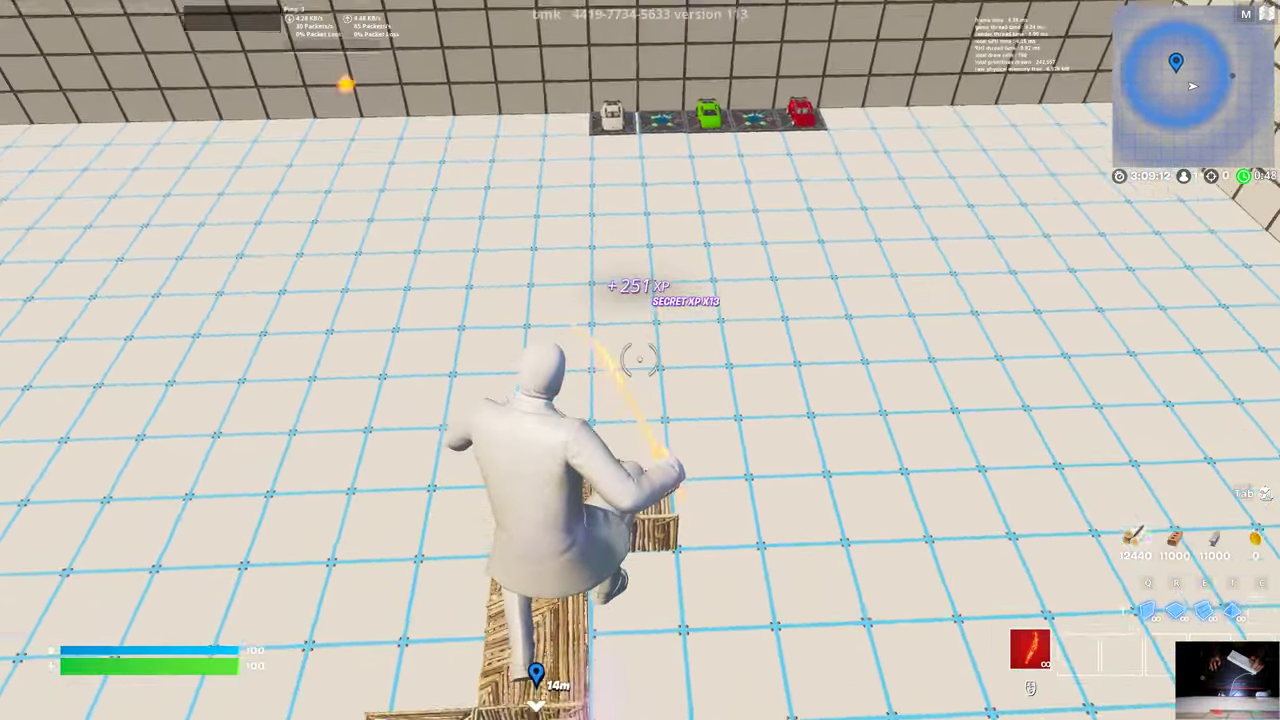
{"action": "left_click_drag", "start_coordinate": [640, 360], "coordinate": [640, 360]}
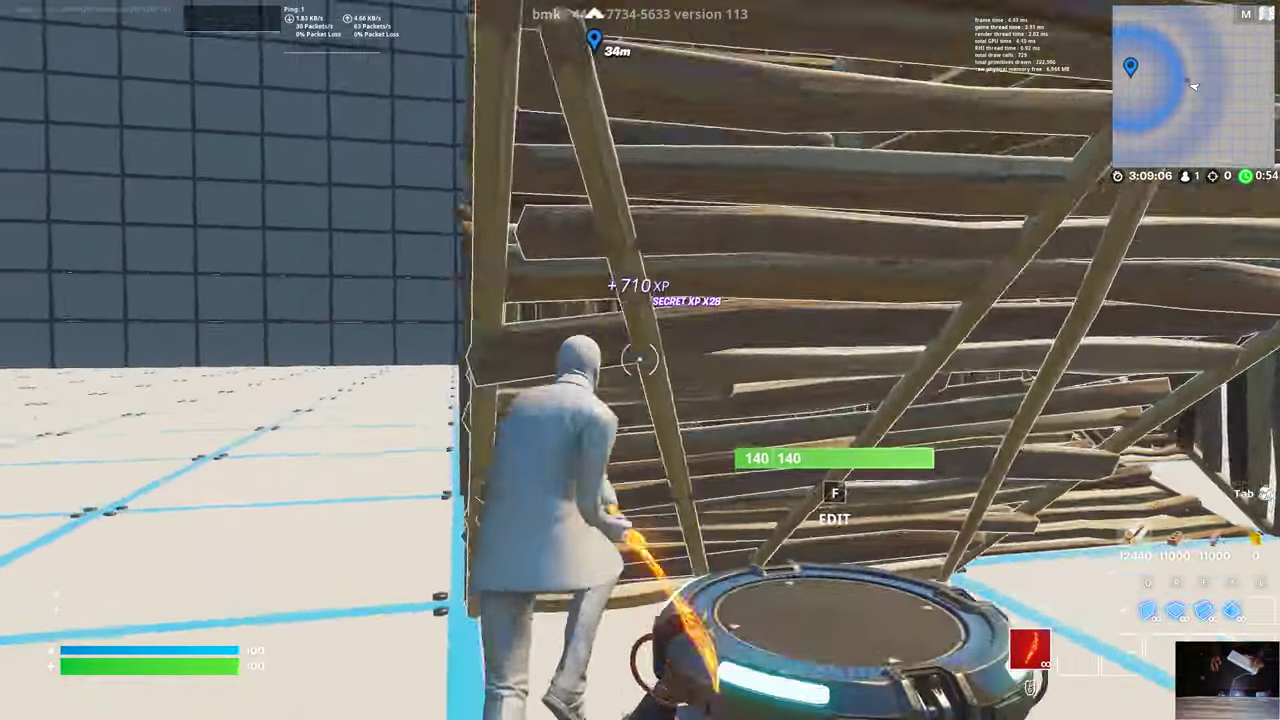
{"action": "left_click_drag", "start_coordinate": [640, 360], "coordinate": [640, 360]}
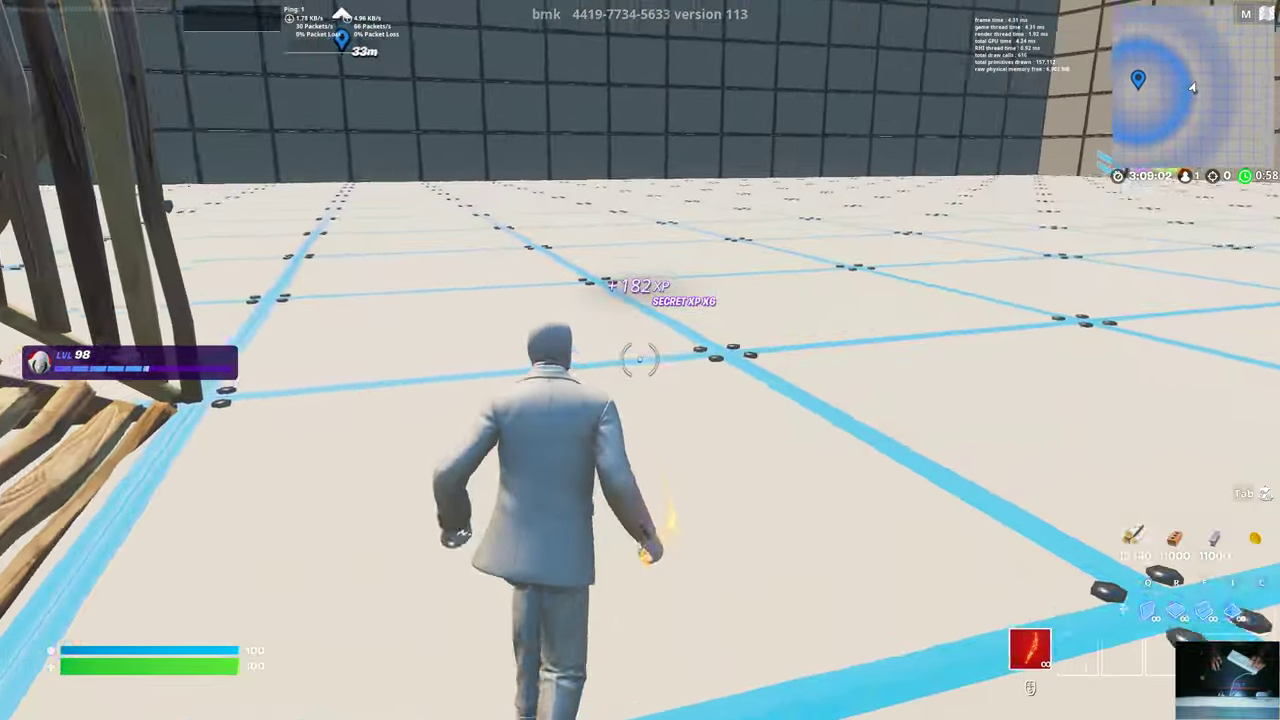
{"action": "left_click_drag", "start_coordinate": [640, 360], "coordinate": [640, 360]}
{"action": "key", "text": "w"}
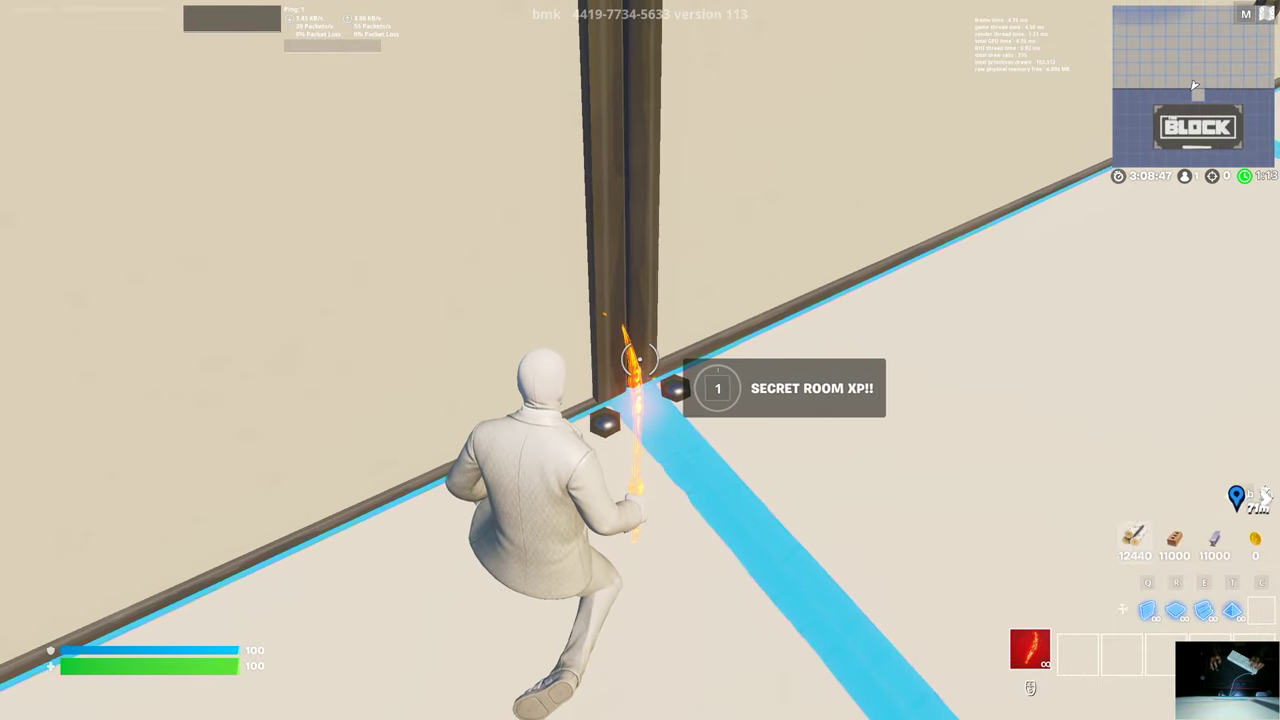
Step: Teleport through the Secret Room XP prompt and move between tiled rooms, earning +395 XP
{"action": "key", "text": "e"}
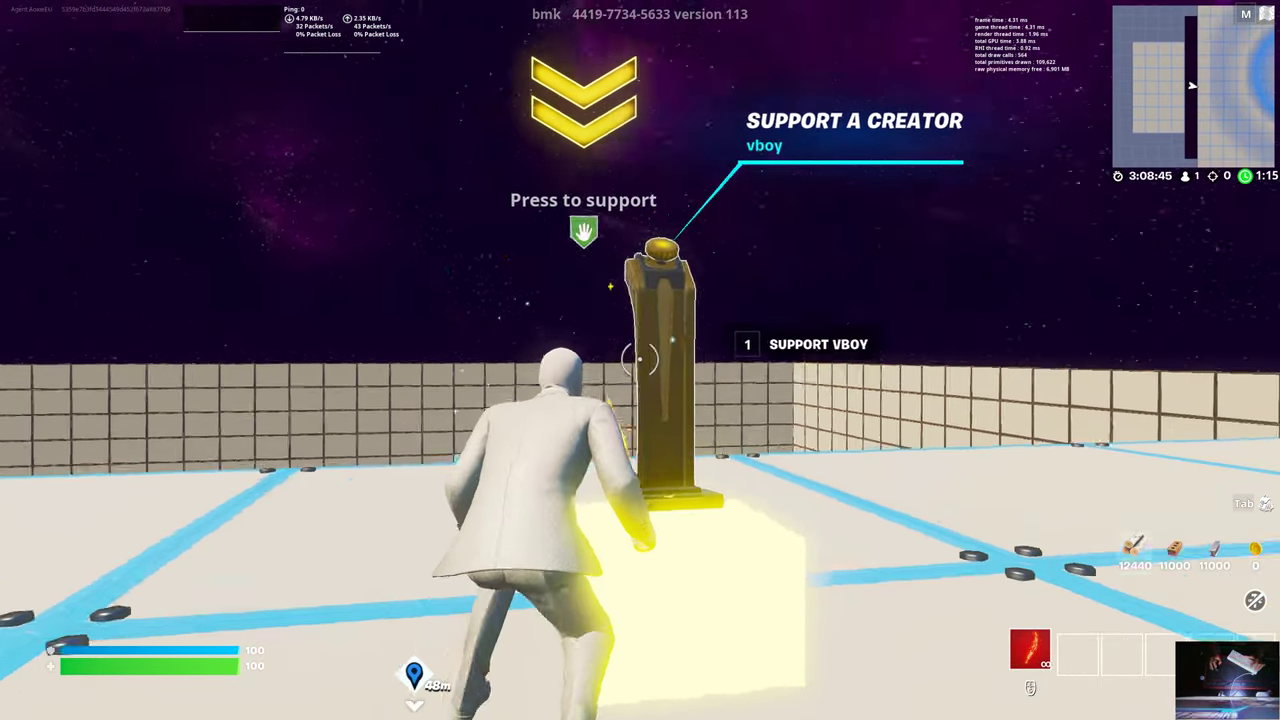
{"action": "key", "text": "w"}
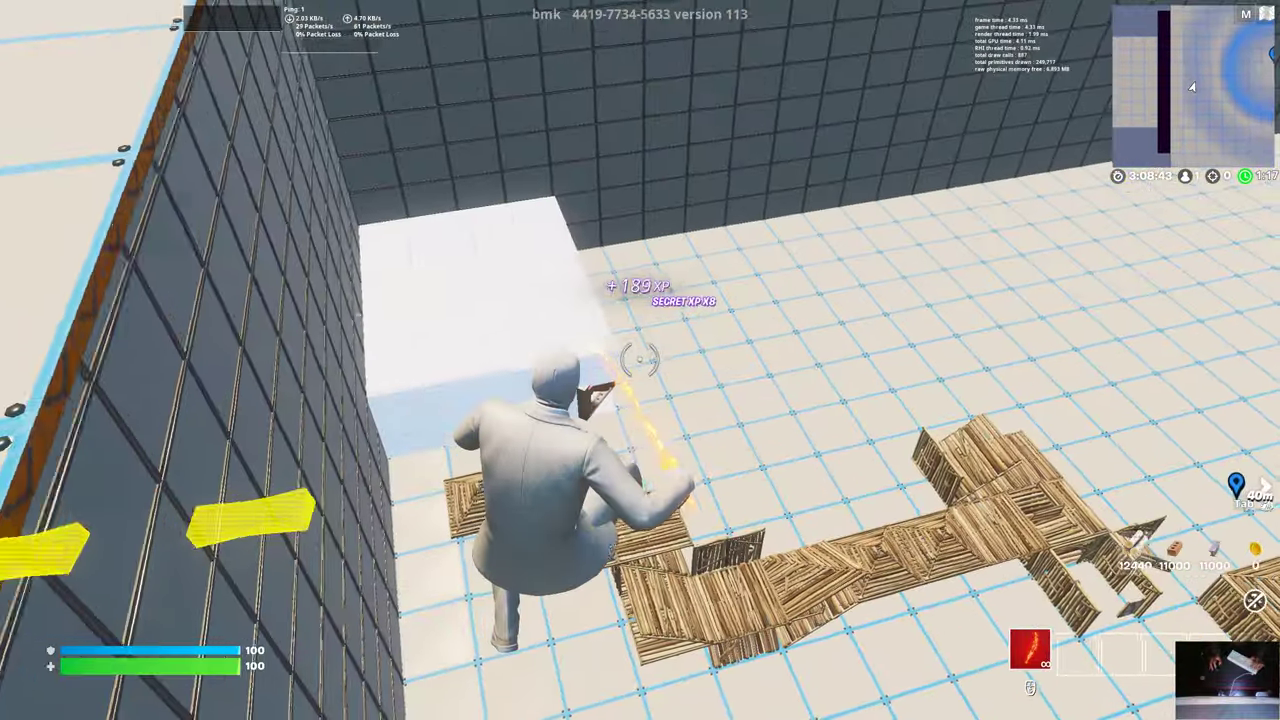
{"action": "key", "text": "w"}
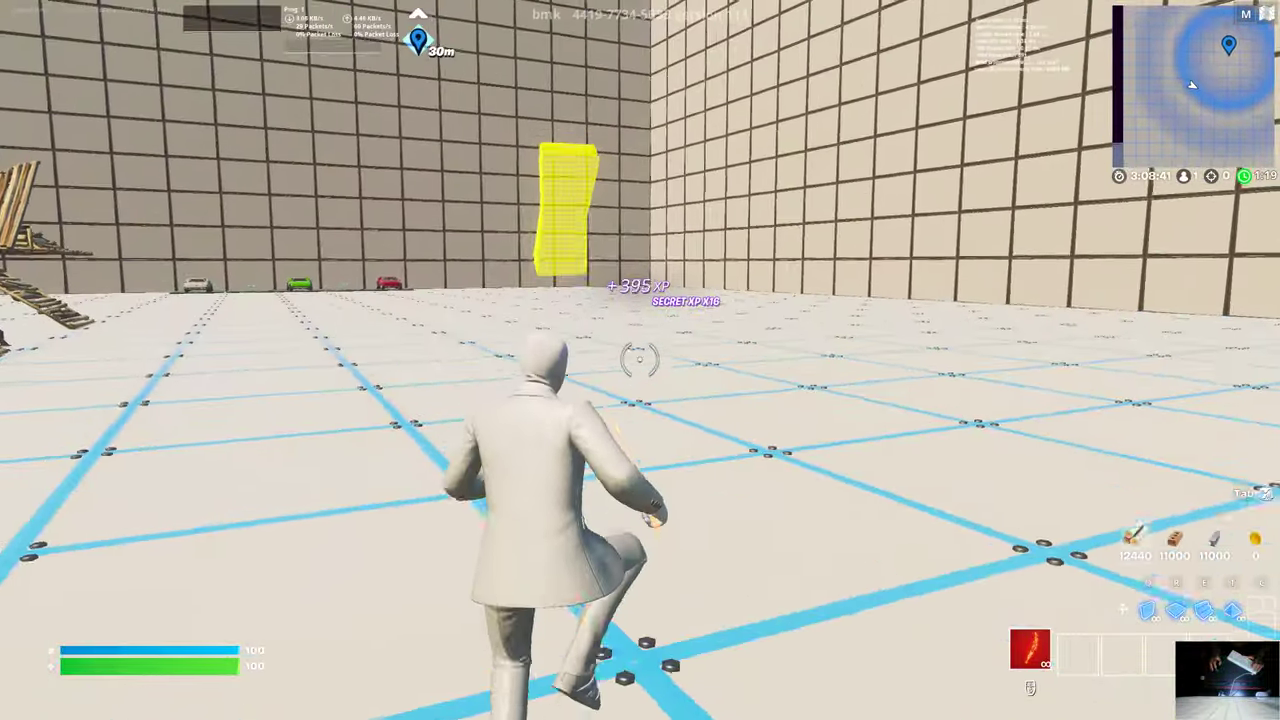